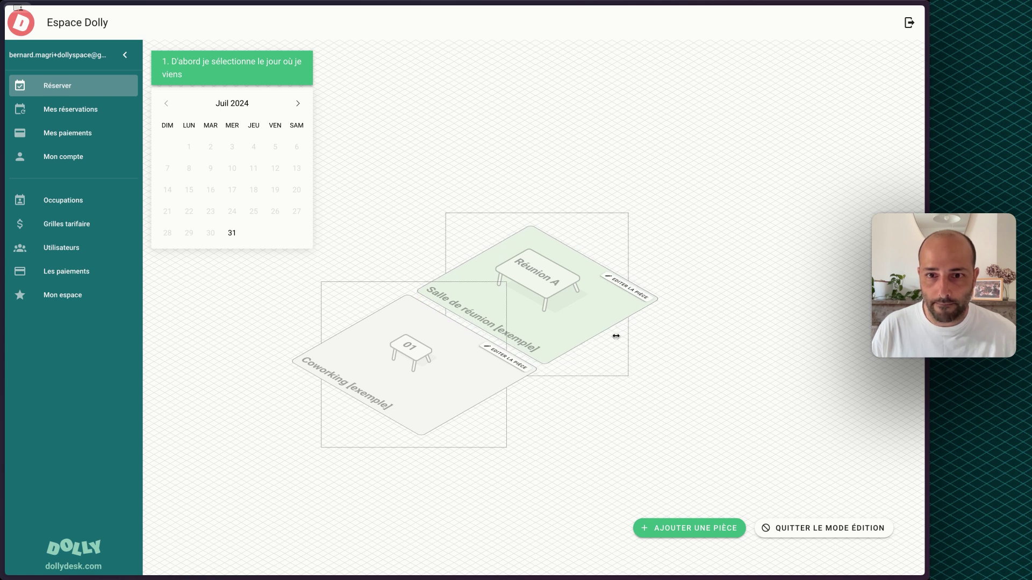
# Step: Widen the Salle de réunion slightly, then add a new room to the floor plan and place it beside that meeting room
pyautogui.moveTo(628, 247)
pyautogui.mouseDown()
pyautogui.moveTo(697, 247)
pyautogui.moveTo(620, 244)
pyautogui.moveTo(631, 245)
pyautogui.mouseUp()
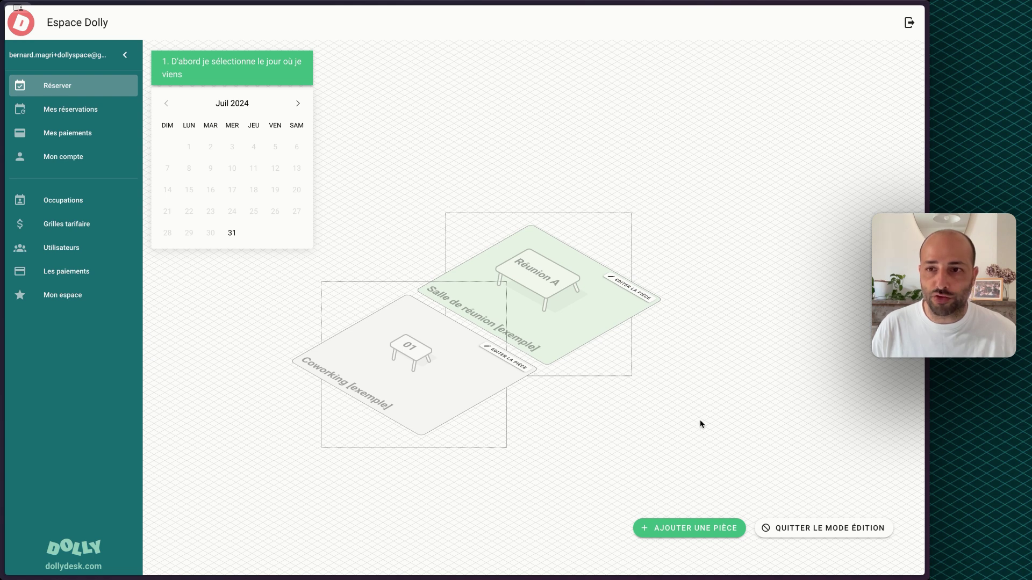
pyautogui.click(676, 534)
pyautogui.moveTo(242, 76); pyautogui.dragTo(639, 383)
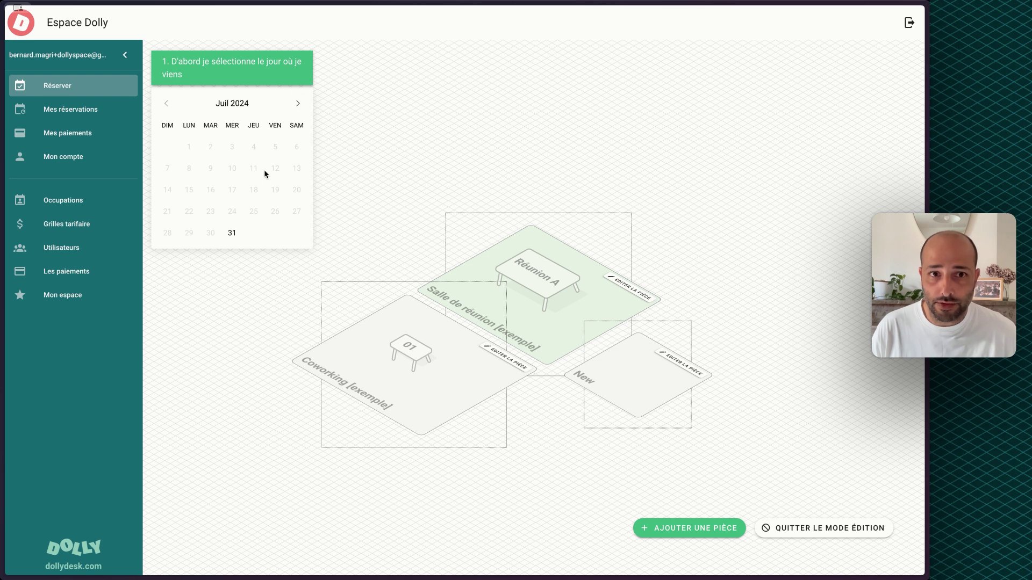
pyautogui.moveTo(634, 392); pyautogui.dragTo(668, 364)
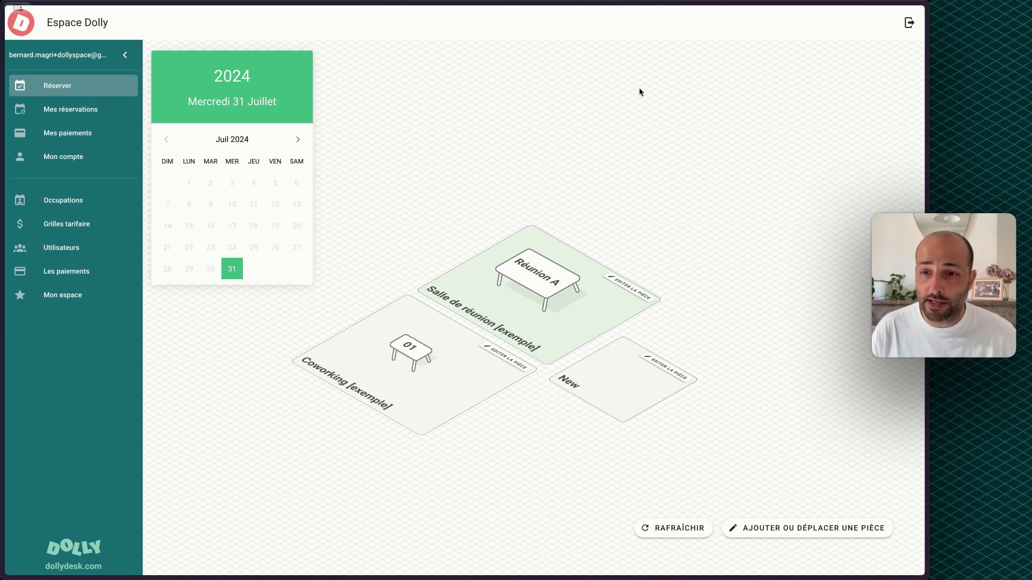
# Step: Try adding desk 01 and Réunion A from 09:00 to 11:59 to the 31/07/2024 reservations, and remove both entries
pyautogui.click(412, 354)
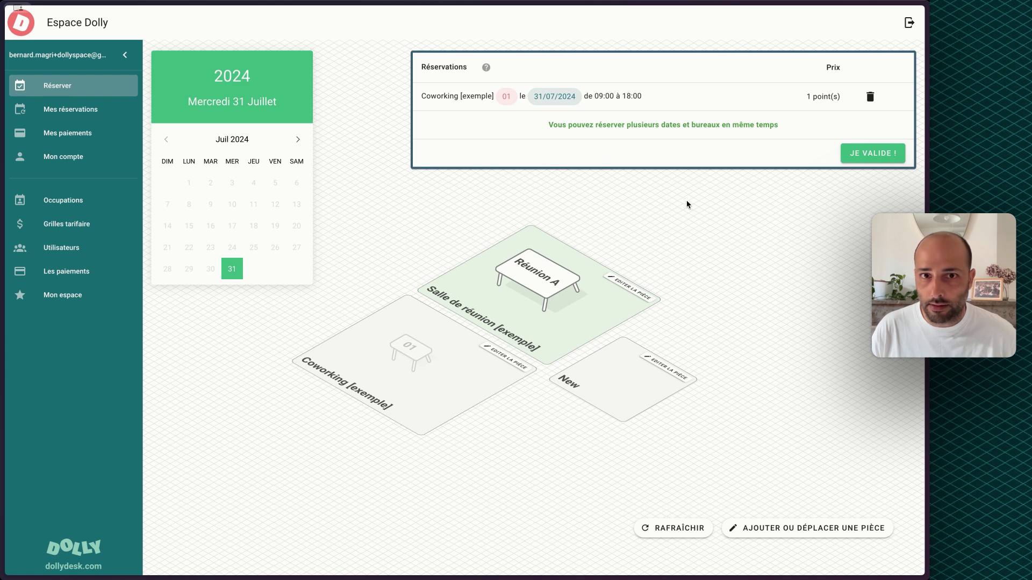
pyautogui.click(537, 277)
pyautogui.click(333, 241)
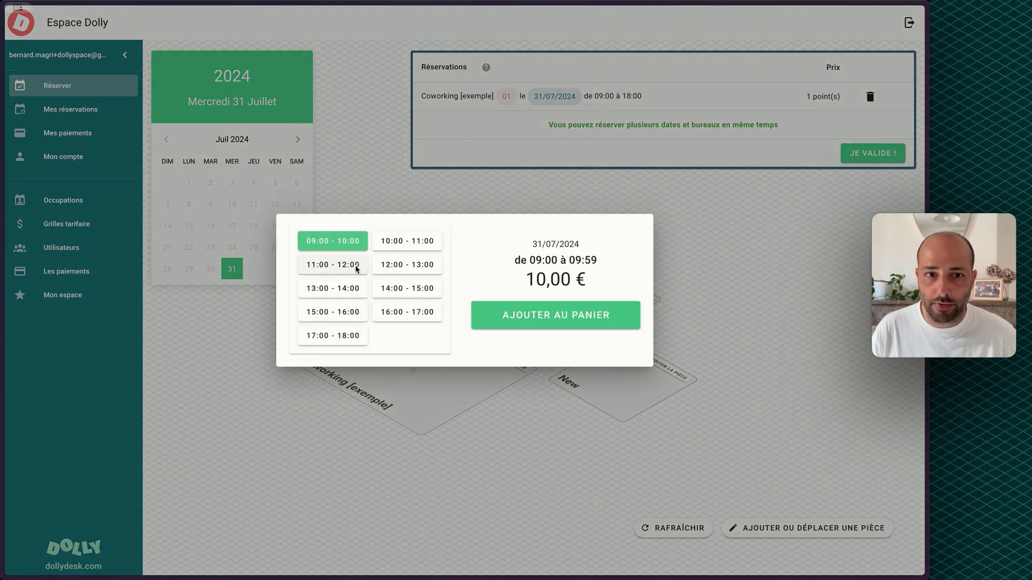
pyautogui.click(357, 269)
pyautogui.click(536, 314)
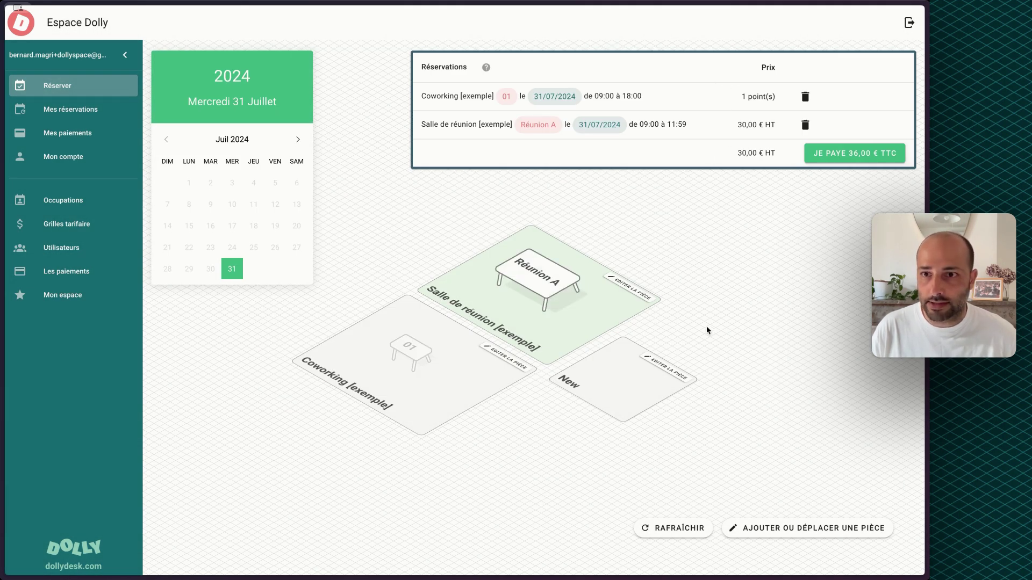
pyautogui.click(805, 125)
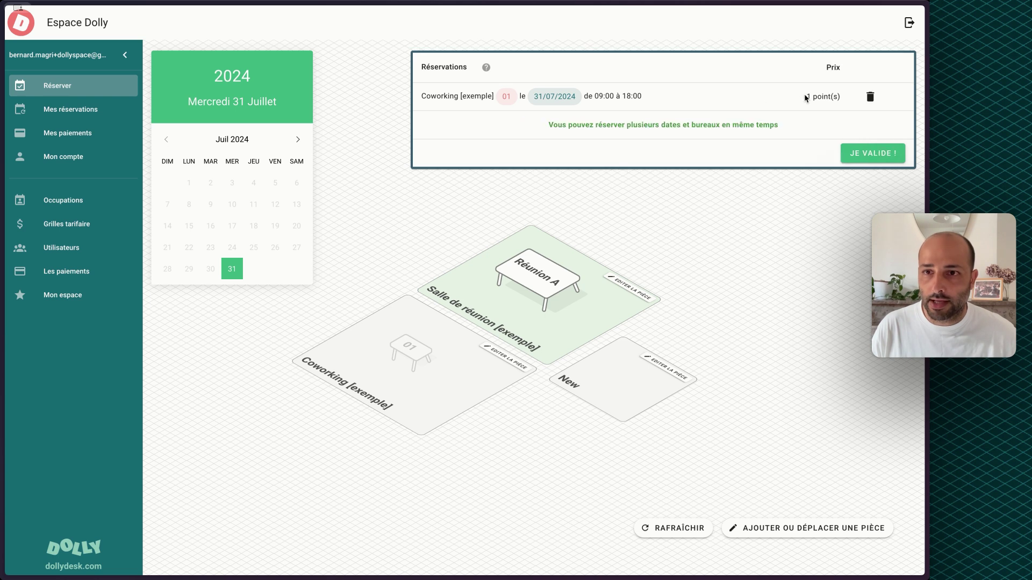
pyautogui.click(870, 98)
# Step: Move the New room far above the meeting room, and add and remove a reservation for desk 01 as a test
pyautogui.click(792, 529)
pyautogui.moveTo(597, 382); pyautogui.dragTo(646, 106)
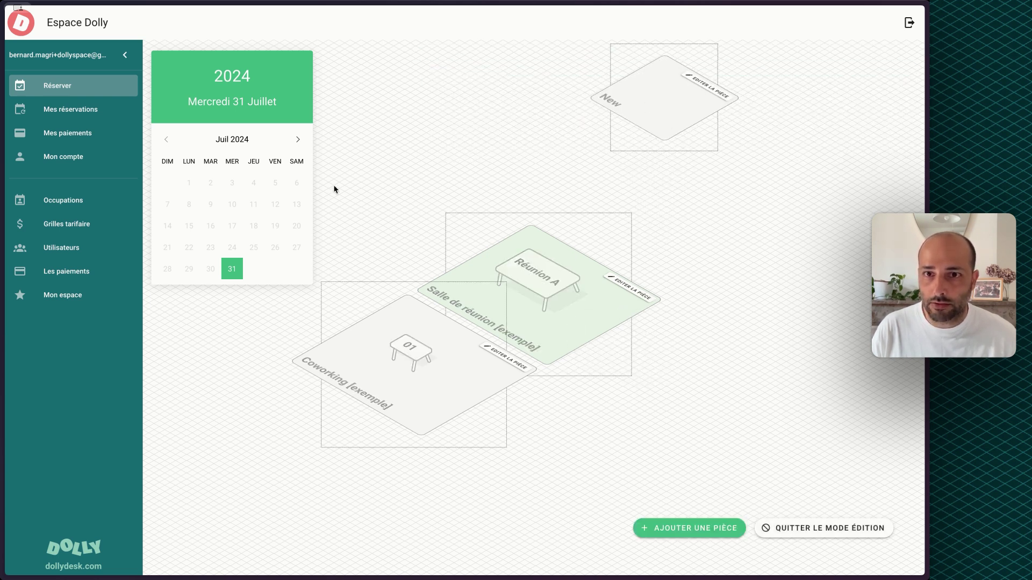
pyautogui.click(812, 528)
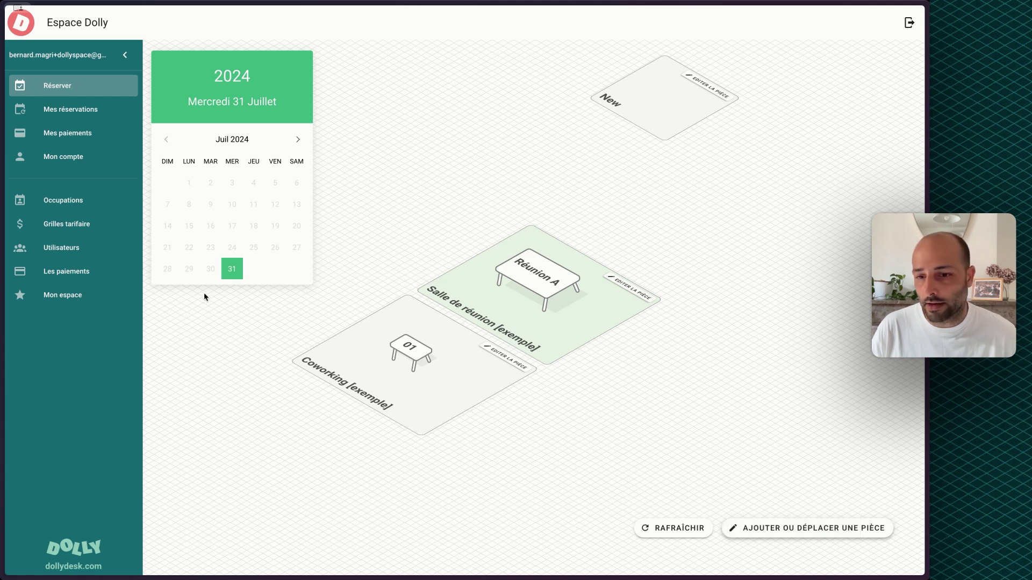
pyautogui.click(408, 333)
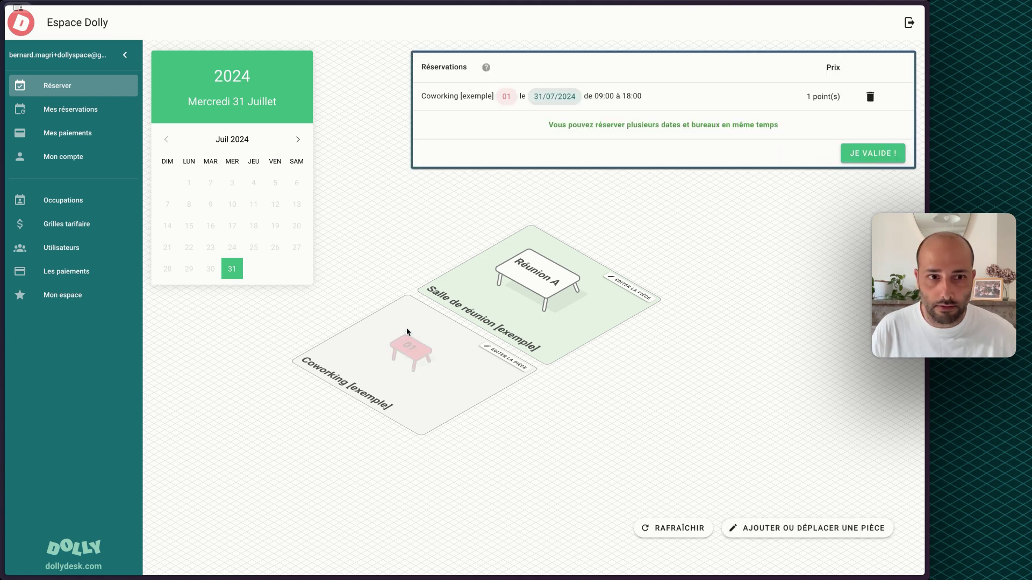
pyautogui.click(870, 97)
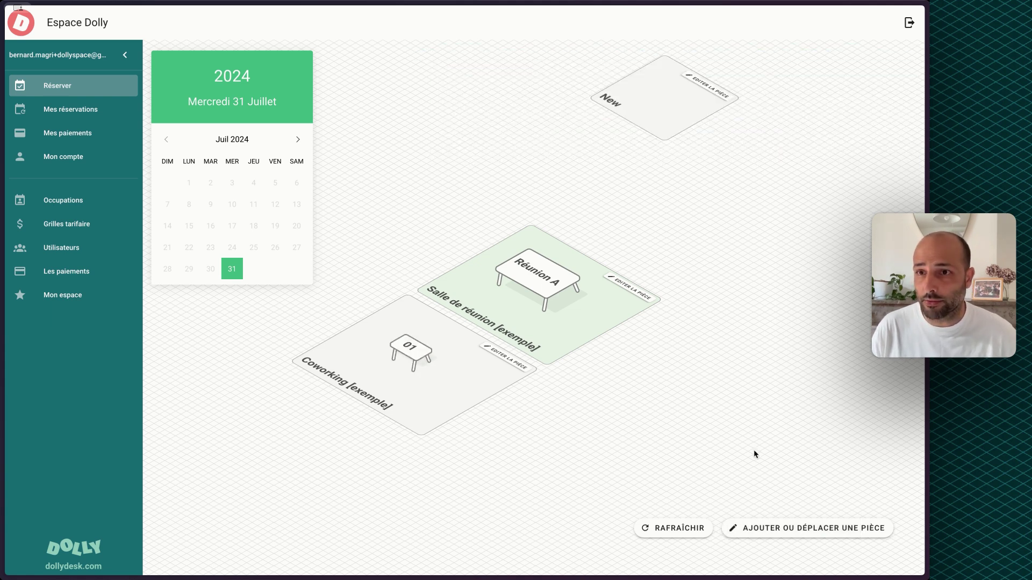
# Step: Move the New room below the meeting room beside the Coworking room and enlarge it to nearly their size
pyautogui.click(766, 529)
pyautogui.moveTo(663, 135); pyautogui.dragTo(583, 390)
pyautogui.moveTo(645, 446); pyautogui.dragTo(677, 469)
pyautogui.moveTo(635, 426); pyautogui.dragTo(533, 415)
pyautogui.moveTo(611, 497); pyautogui.dragTo(651, 529)
pyautogui.moveTo(578, 453); pyautogui.dragTo(564, 445)
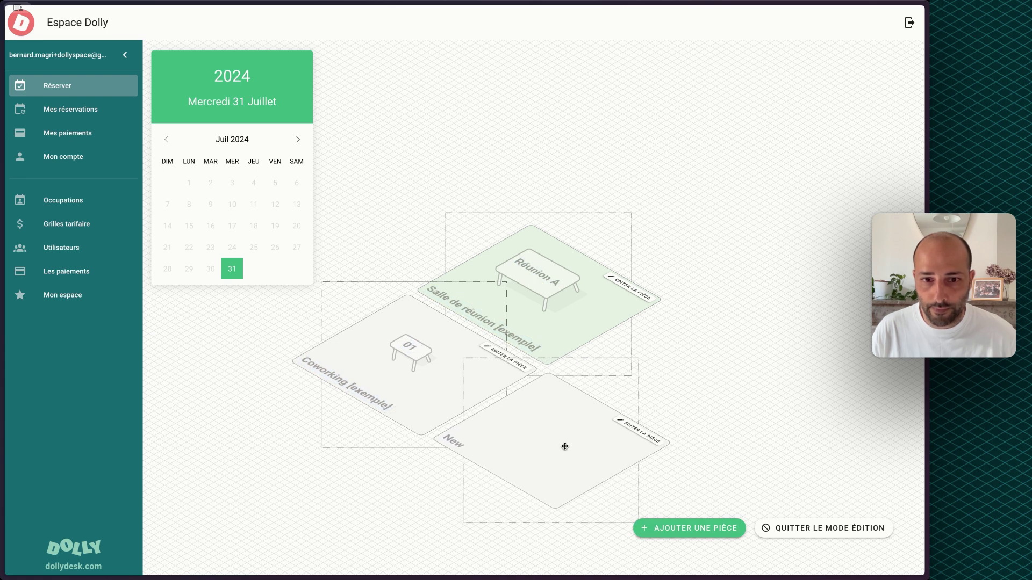
# Step: Open the management settings of the New room and select its name for editing
pyautogui.click(648, 437)
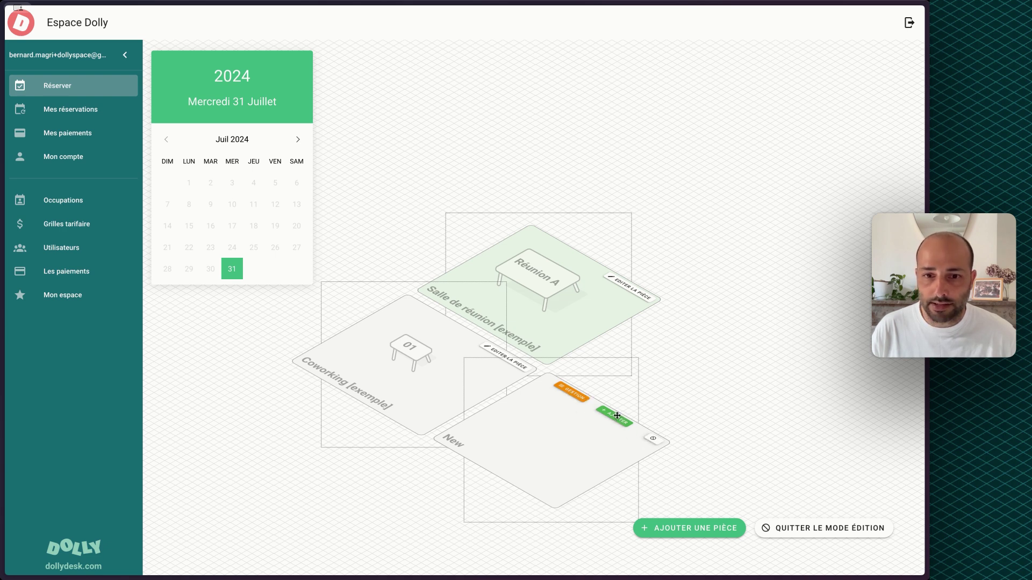
pyautogui.click(571, 393)
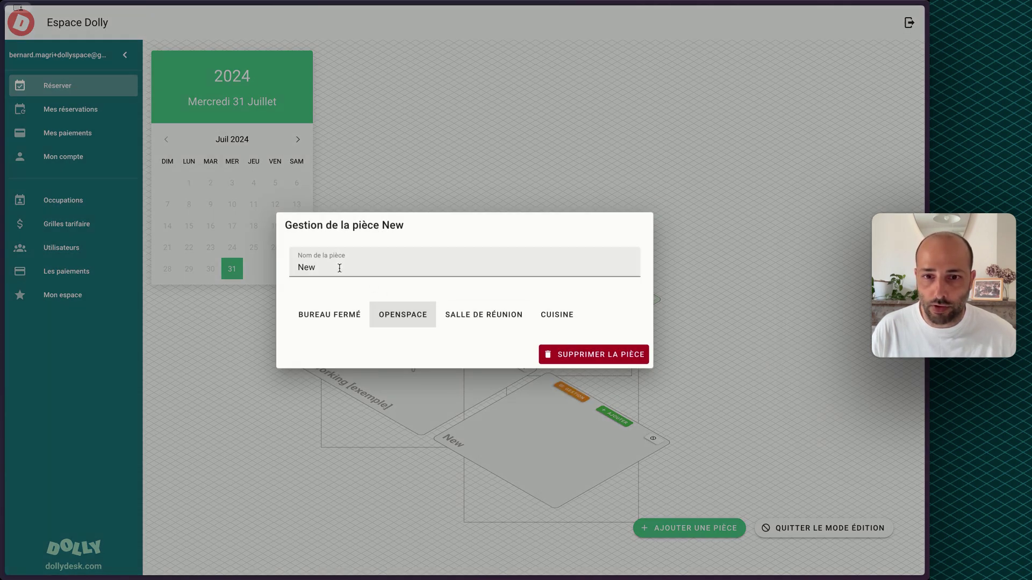
pyautogui.doubleClick(339, 269)
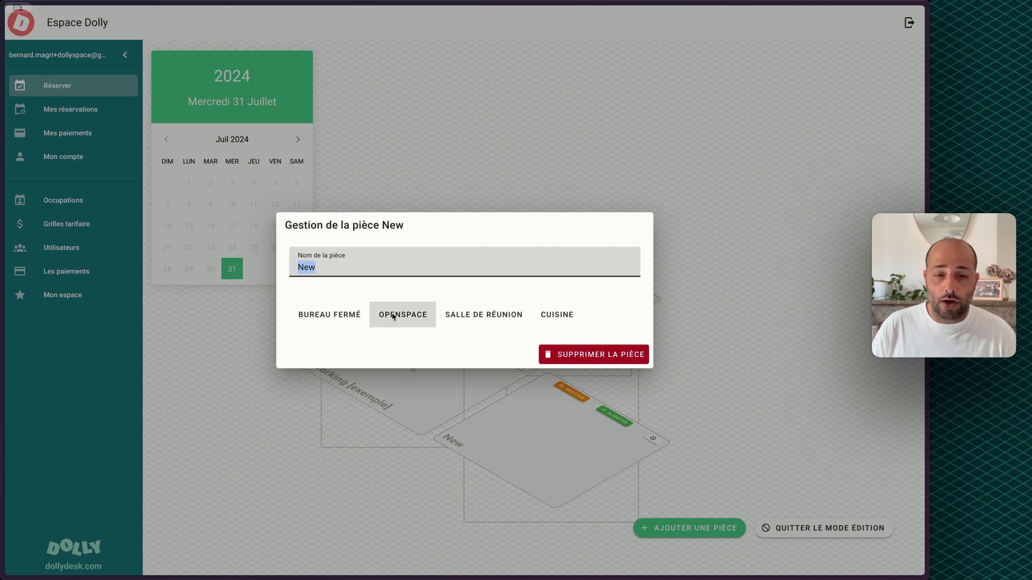
# Step: Try the room types Bureau fermé, Openspace, Salle de réunion and Cuisine, and set the type back to Openspace
pyautogui.click(349, 317)
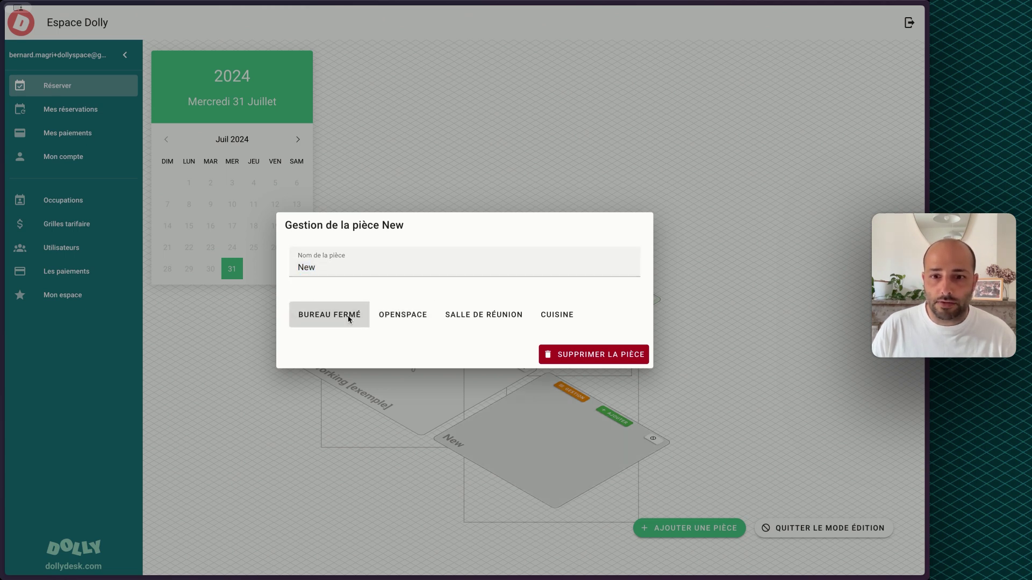
pyautogui.click(404, 321)
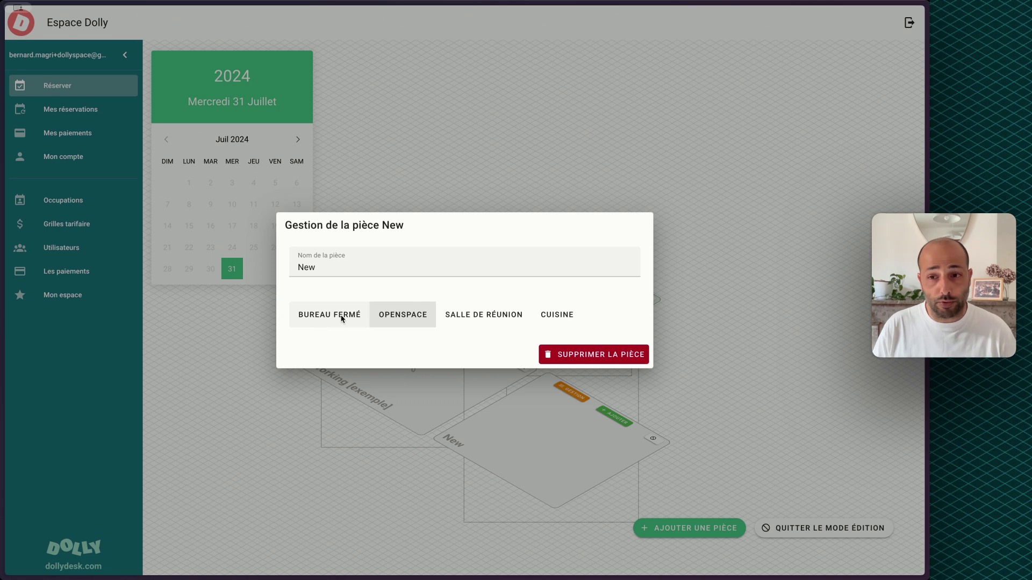
pyautogui.click(484, 315)
pyautogui.click(572, 315)
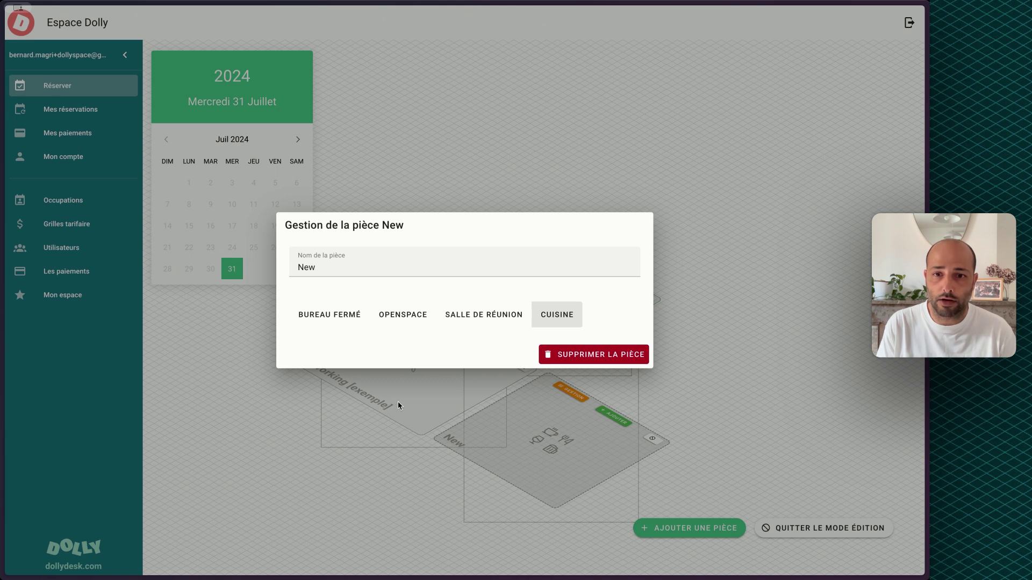
pyautogui.click(398, 315)
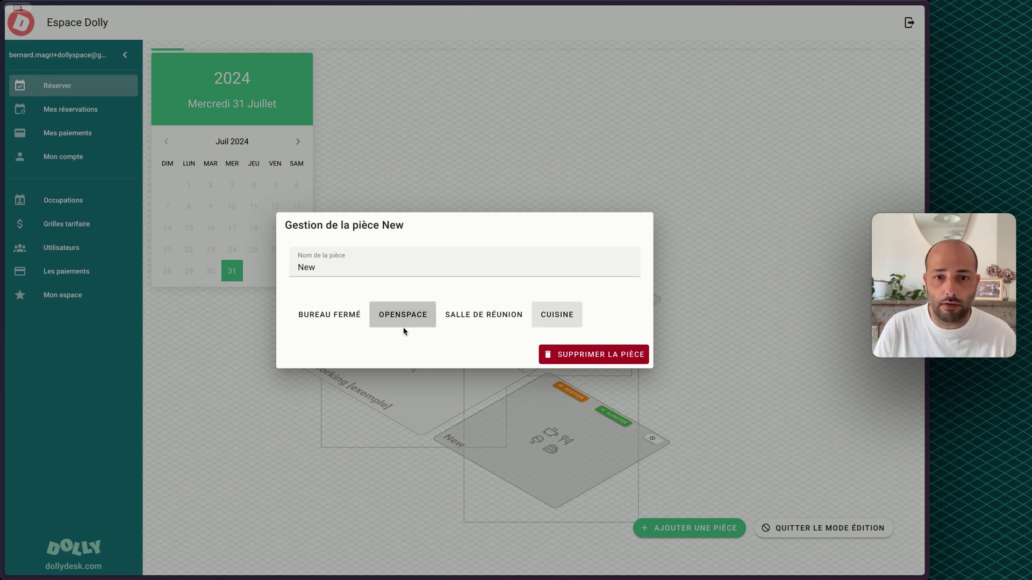
# Step: Rename the room as Openspace 1, close its settings and leave the floor plan's edit mode
pyautogui.doubleClick(323, 279)
pyautogui.write('Open')
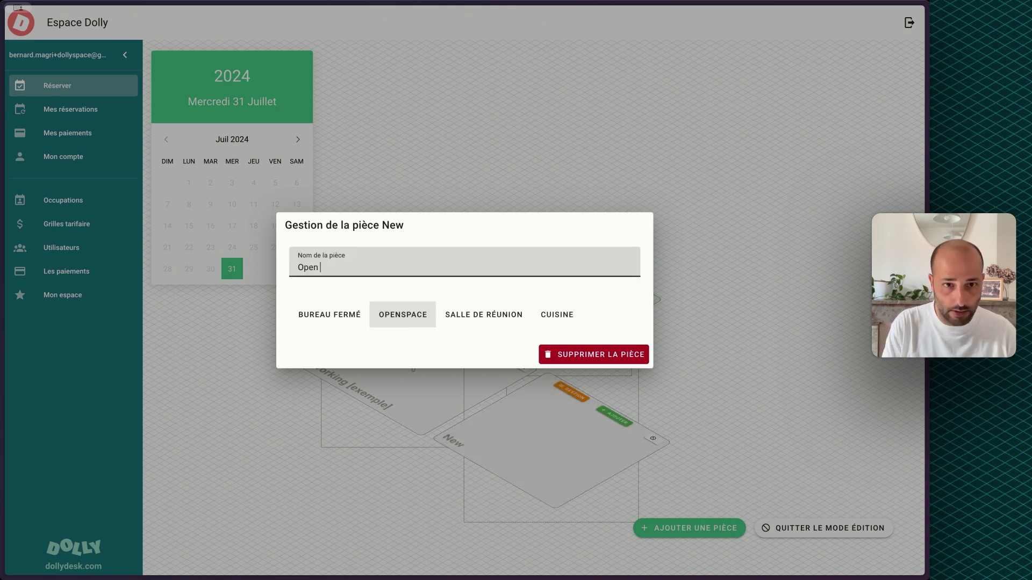
pyautogui.write('space 1')
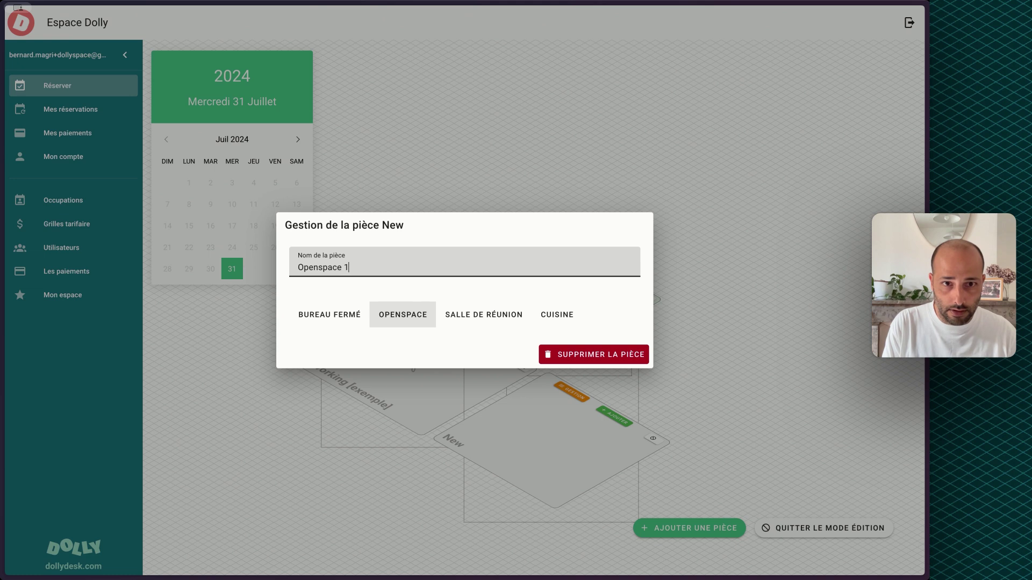
pyautogui.click(479, 485)
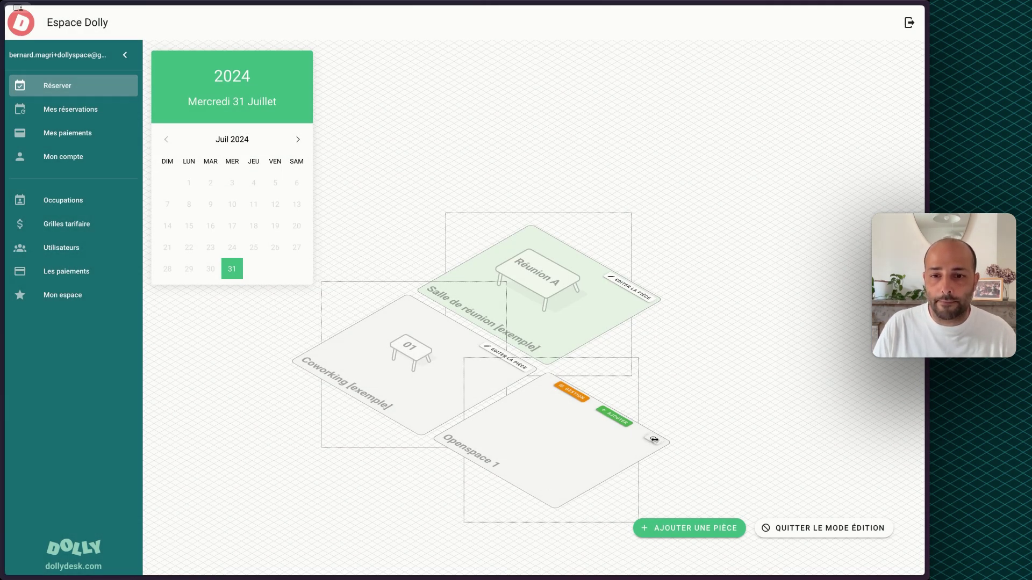
pyautogui.click(787, 528)
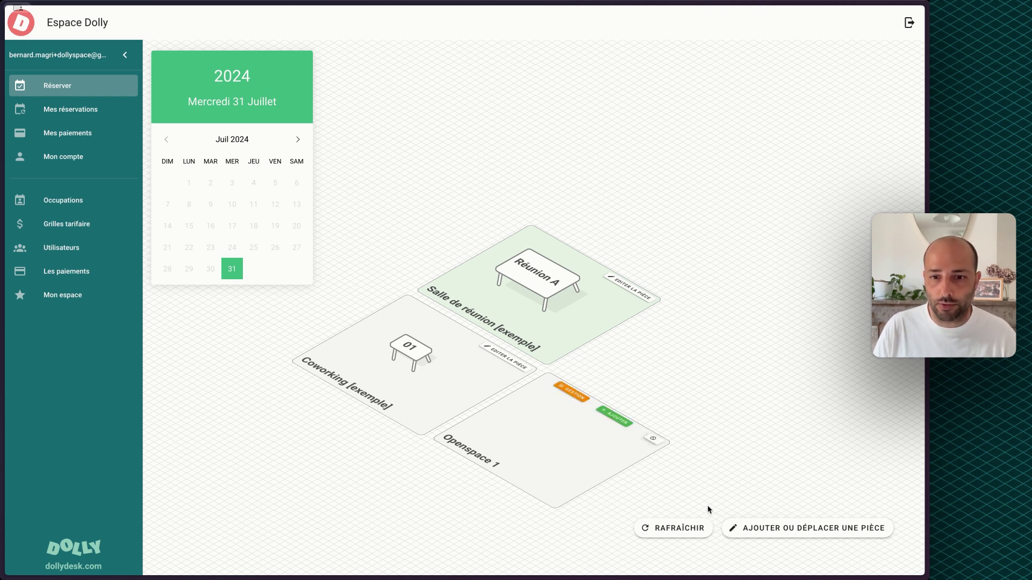
# Step: Add a desk to Openspace 1 on the side facing the Coworking room and set its reference to 02
pyautogui.click(612, 417)
pyautogui.moveTo(480, 391); pyautogui.dragTo(515, 416)
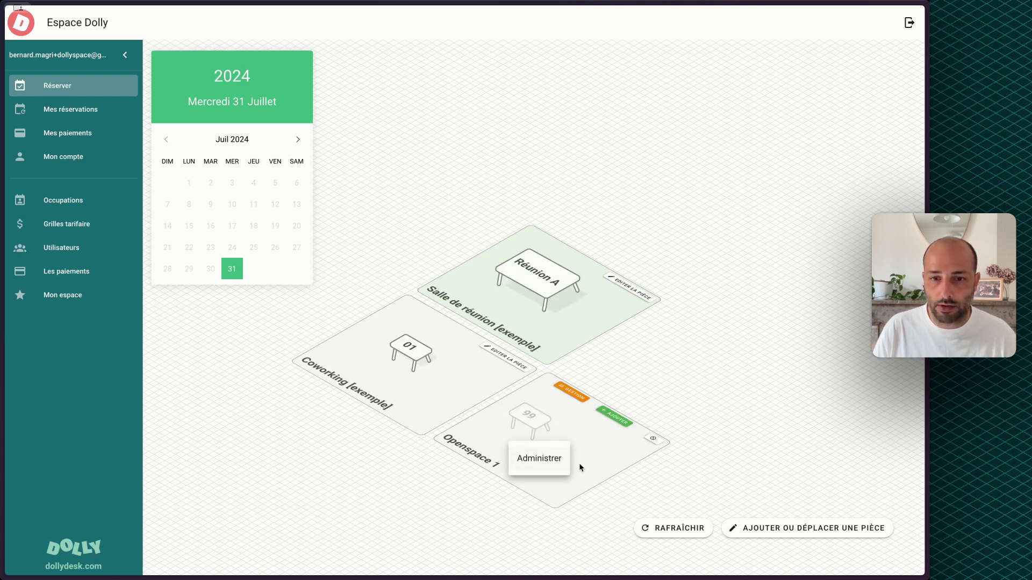
pyautogui.click(524, 463)
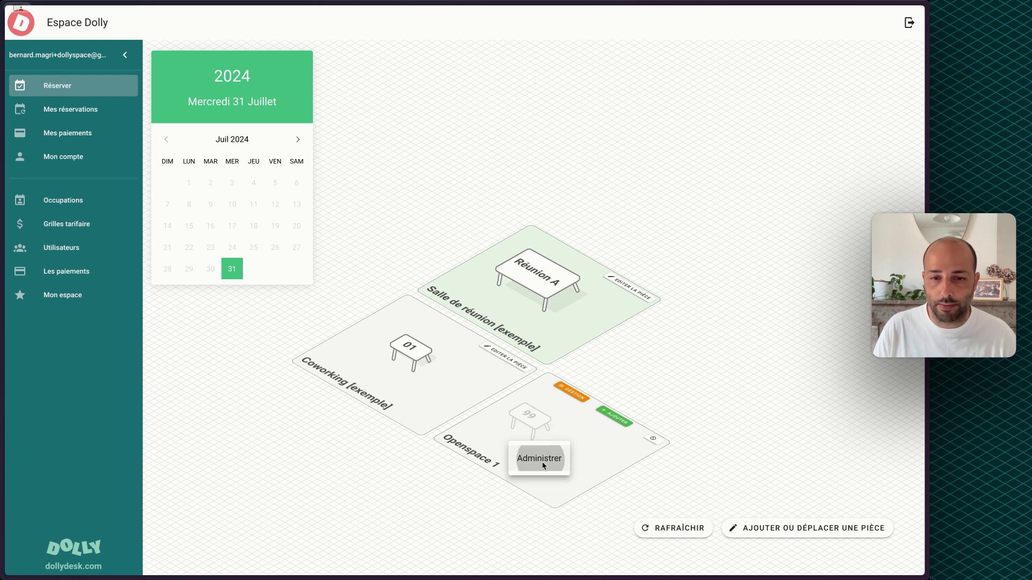
pyautogui.doubleClick(320, 243)
pyautogui.write('02')
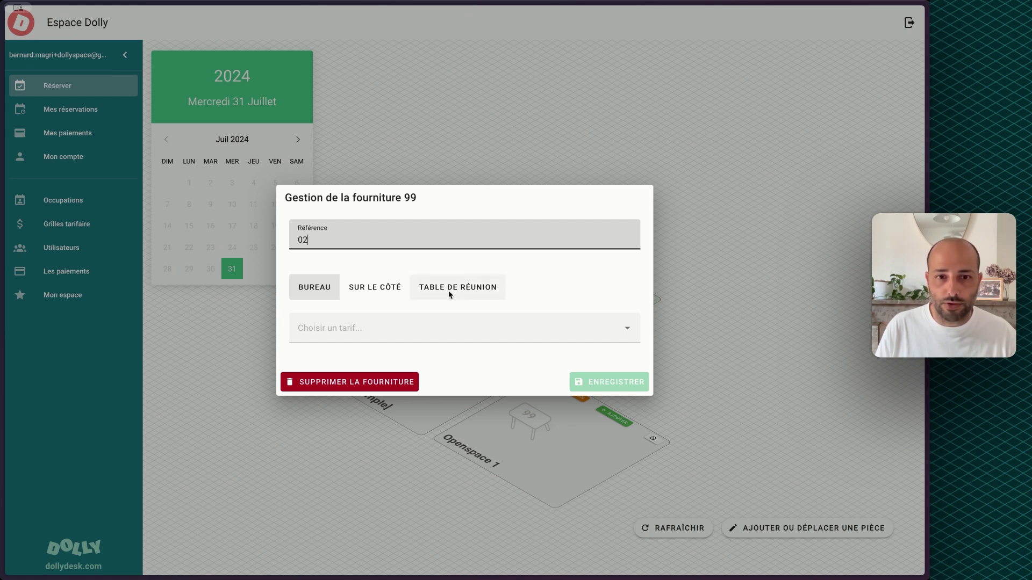
# Step: Compare the Bureau, Sur le côté and Table de réunion styles for desk 02 and choose Sur le côté
pyautogui.click(375, 287)
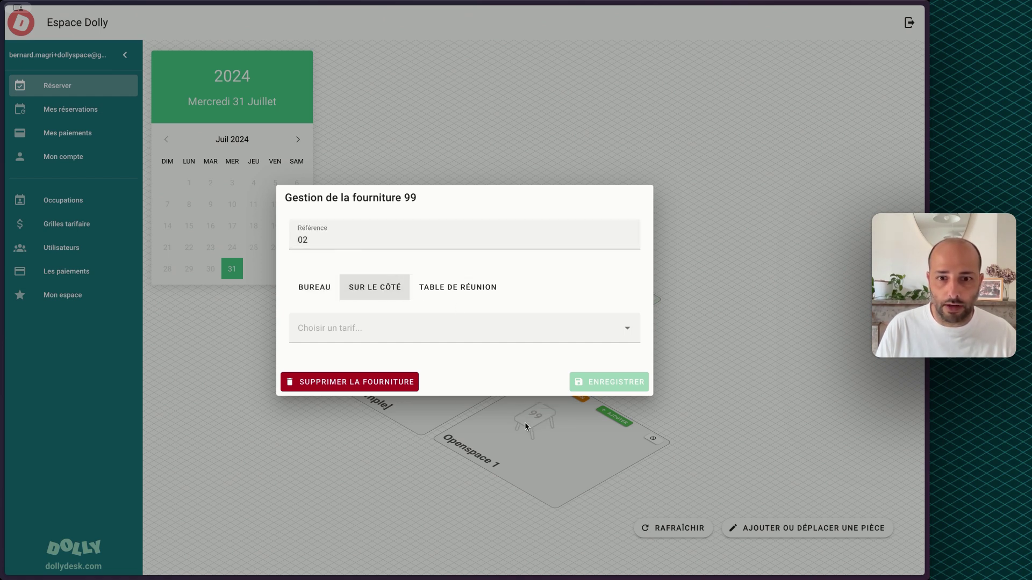
pyautogui.click(315, 287)
pyautogui.click(374, 287)
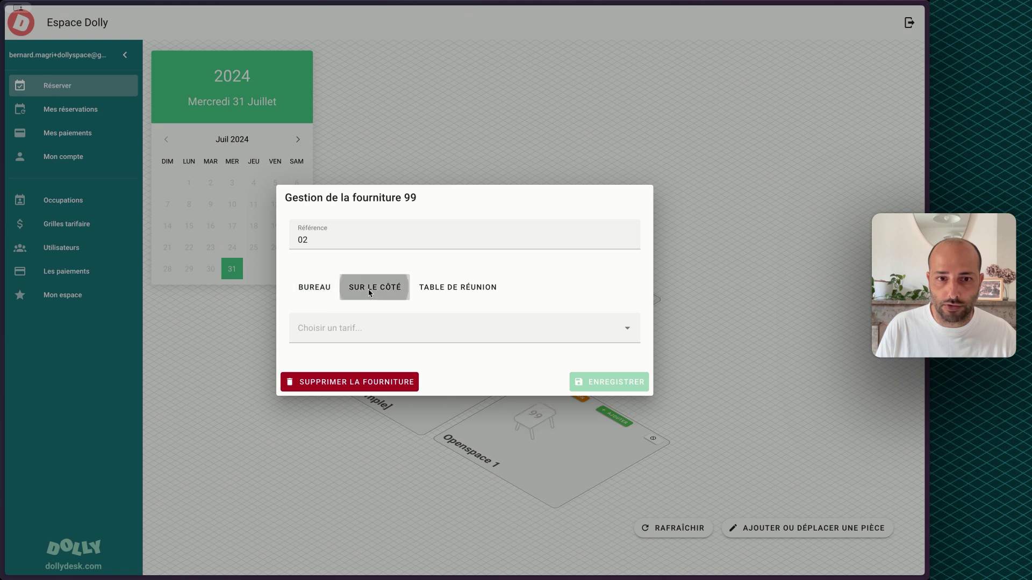
pyautogui.click(458, 287)
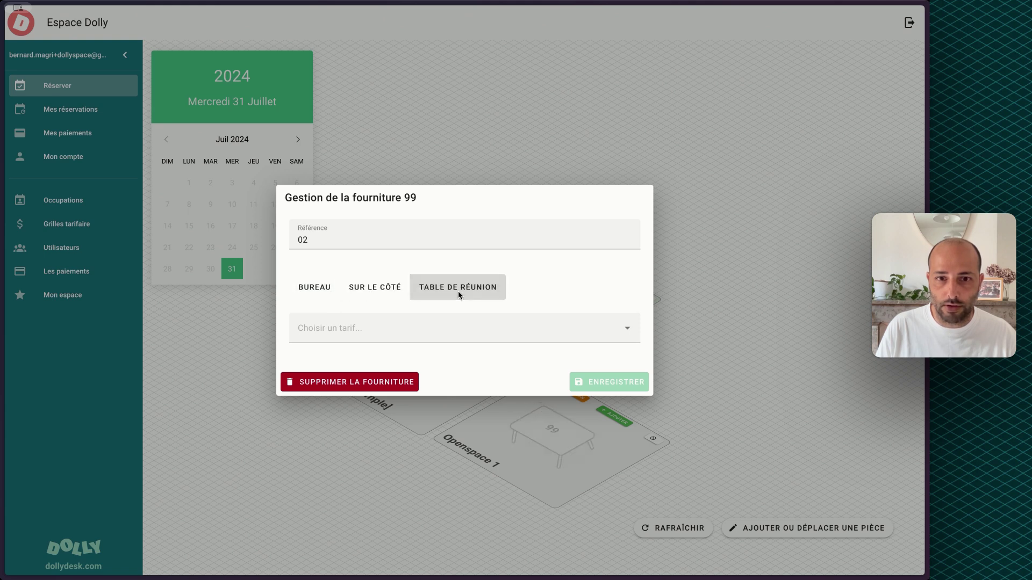
pyautogui.click(370, 288)
pyautogui.click(322, 291)
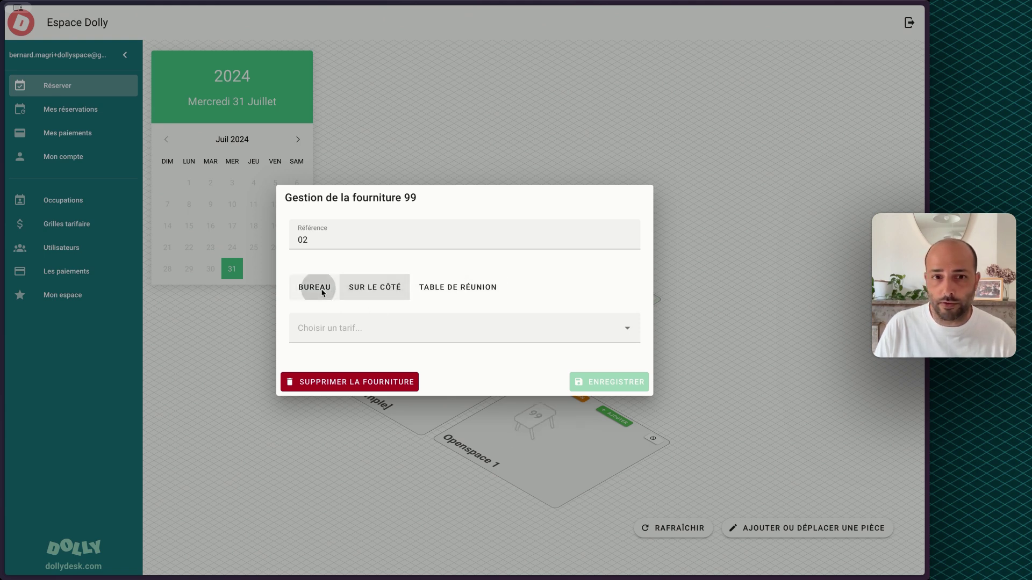
pyautogui.click(384, 297)
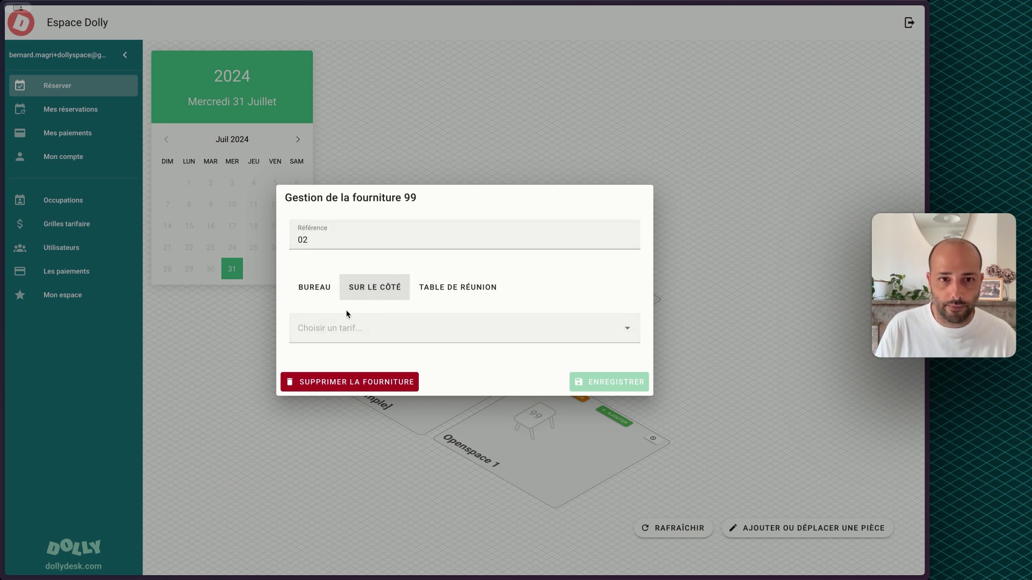
# Step: Assign the Bureau Nomade rate to desk 02 and save the furniture settings
pyautogui.click(372, 333)
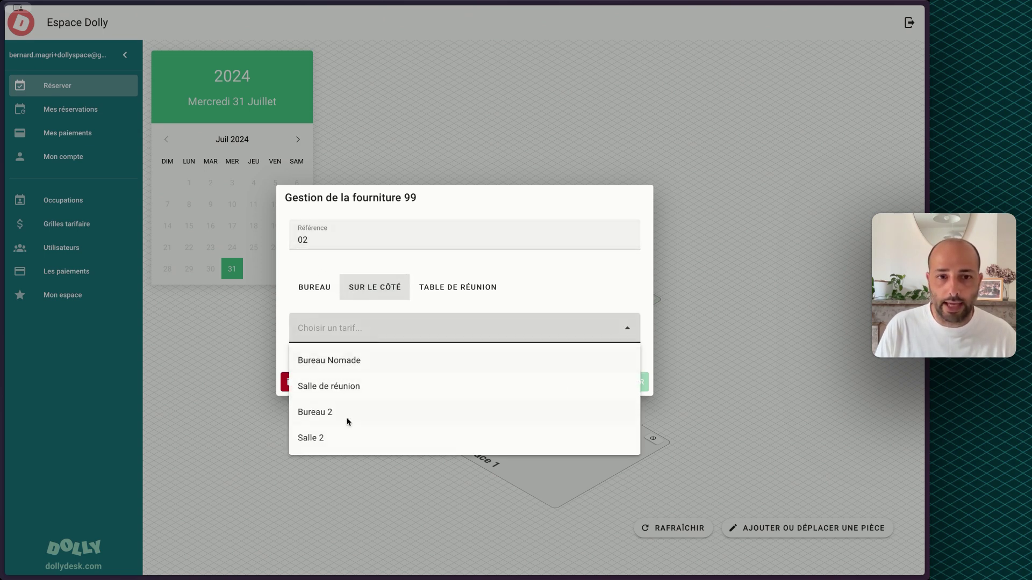
pyautogui.click(336, 365)
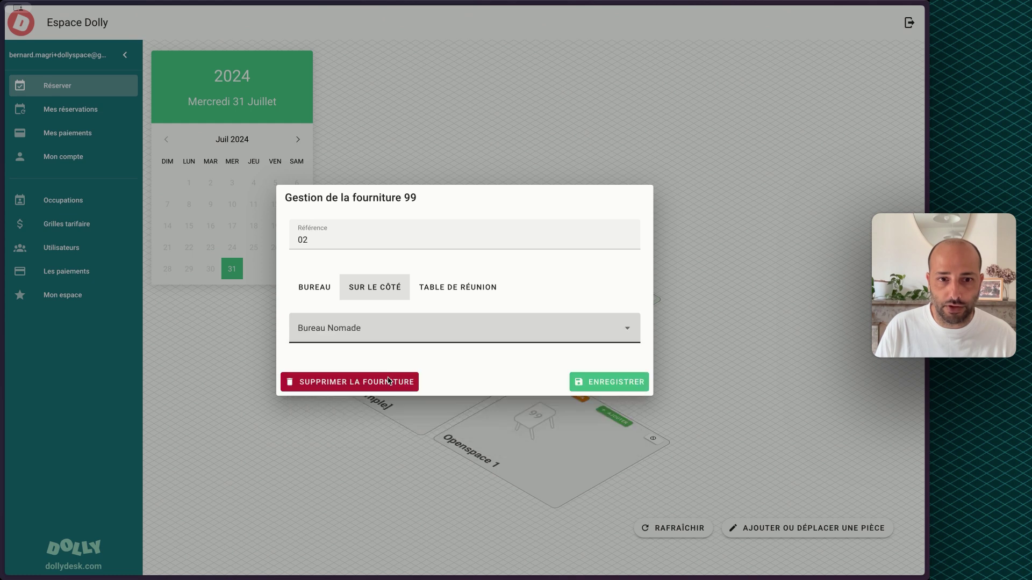
pyautogui.click(632, 383)
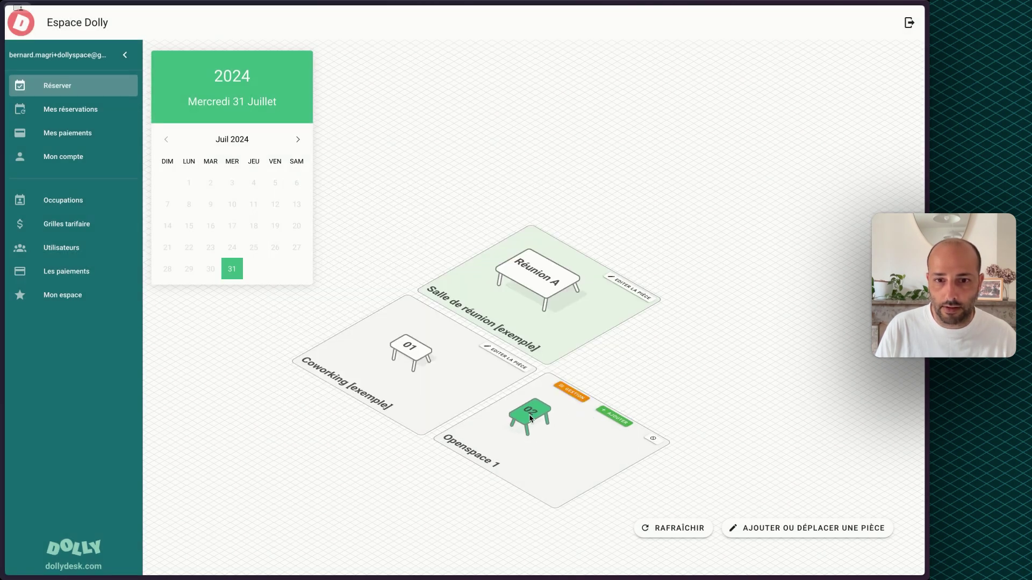
# Step: Add a second desk to Openspace 1 right beside desk 02 and set its reference to 03
pyautogui.click(613, 418)
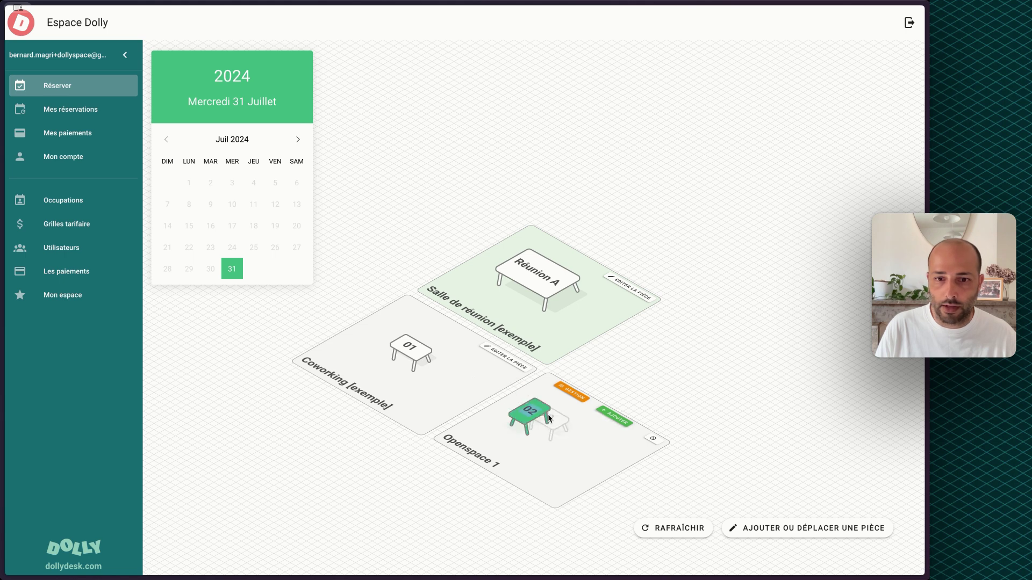
pyautogui.click(557, 423)
pyautogui.click(564, 463)
pyautogui.write('03')
# Step: Assign the Bureau Nomade rate to desk 03, save it and stop editing the Openspace 1 room
pyautogui.click(428, 327)
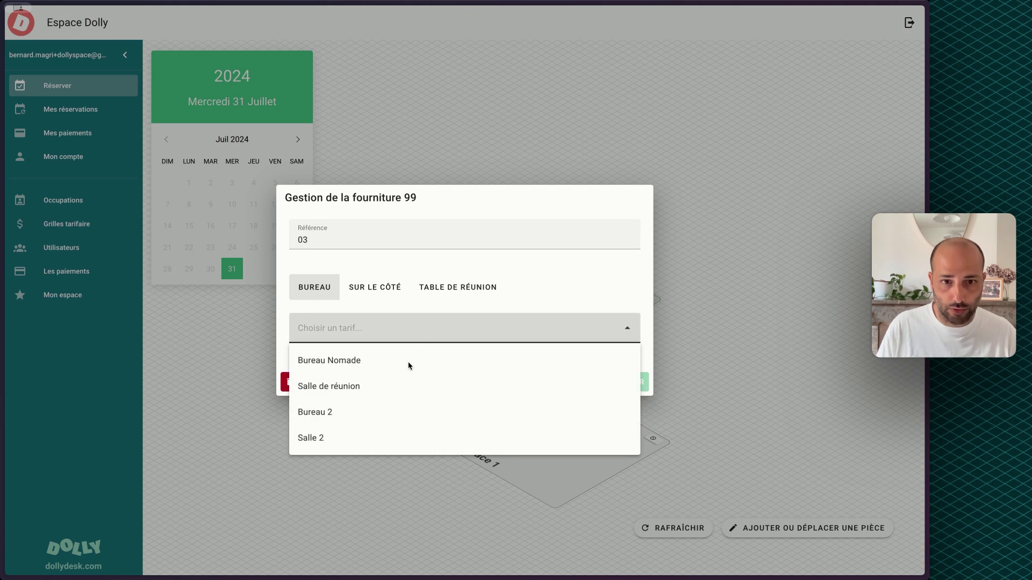
pyautogui.click(408, 361)
pyautogui.click(616, 383)
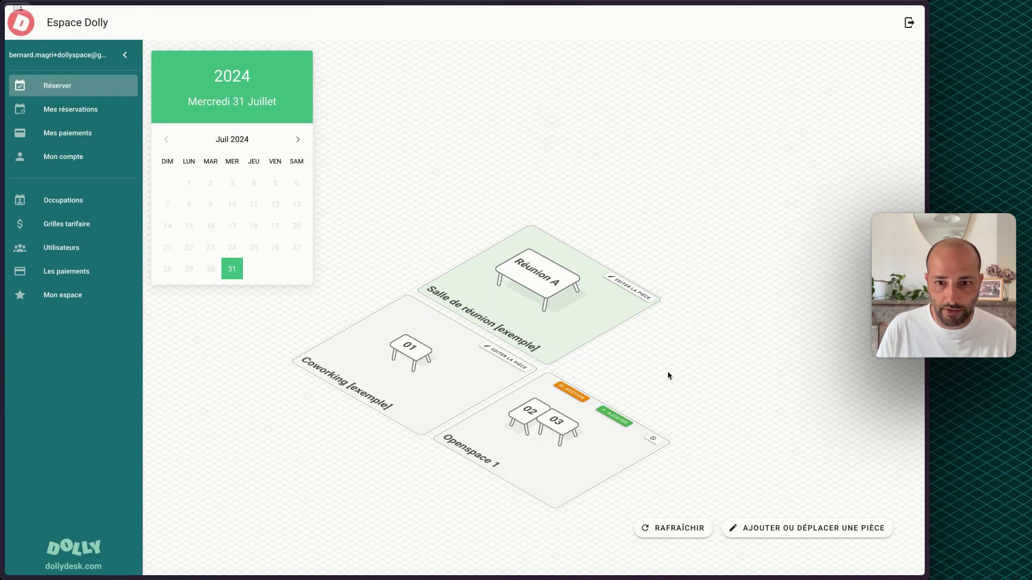
pyautogui.click(654, 440)
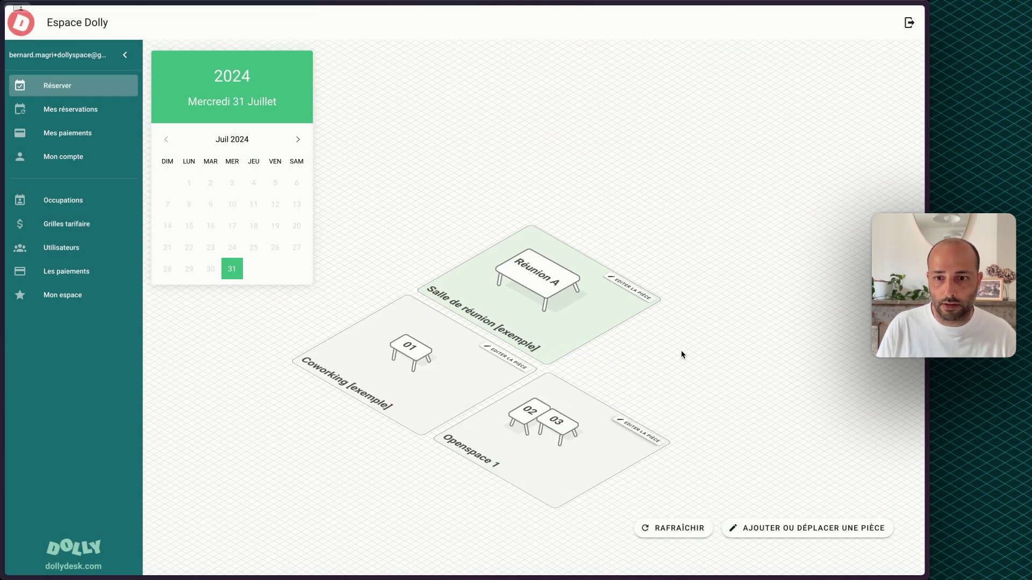
# Step: Try a reservation of desk 02 for 6 August 2024 and remove it from the reservations without paying
pyautogui.click(211, 209)
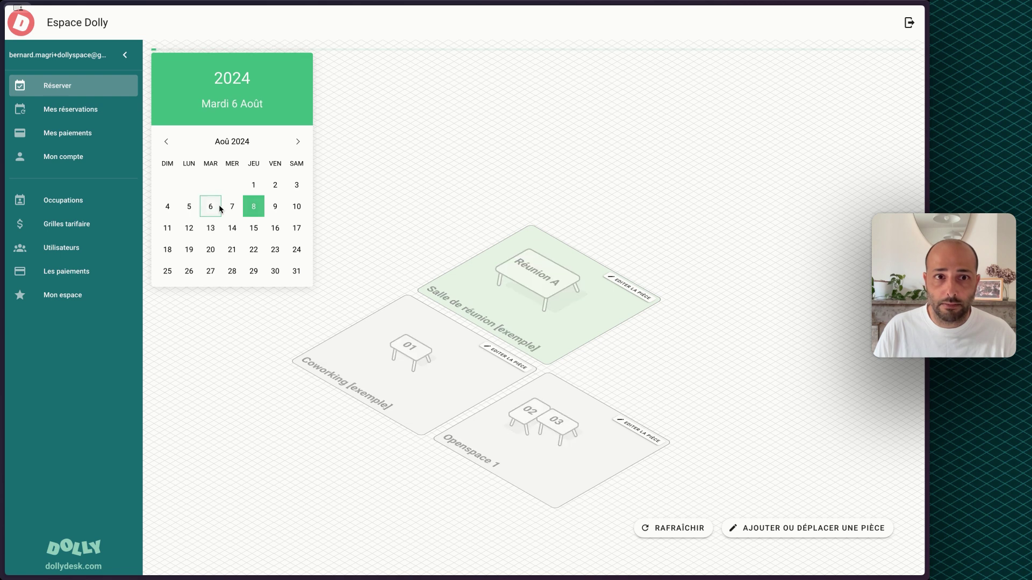
pyautogui.click(531, 415)
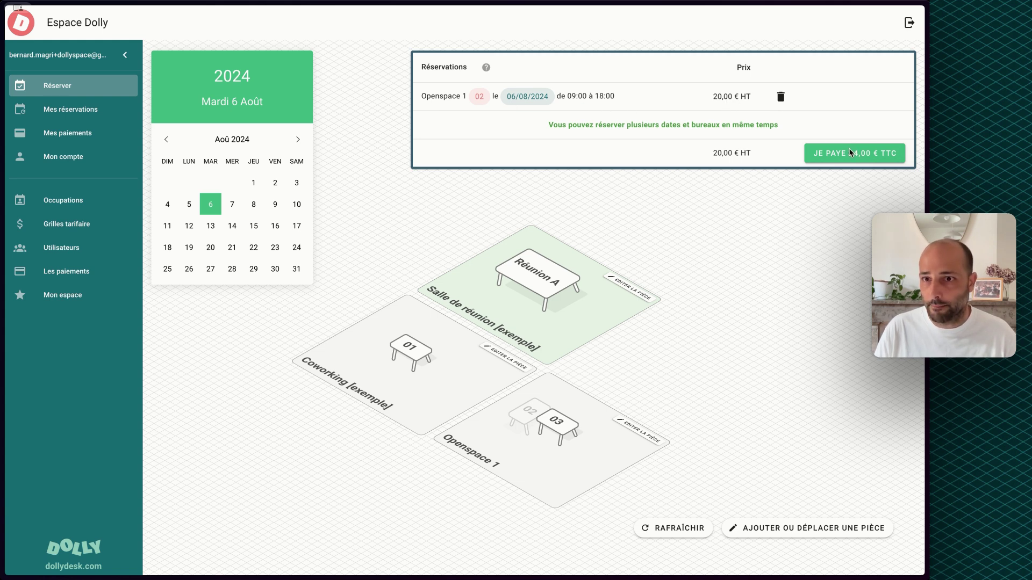
pyautogui.click(780, 96)
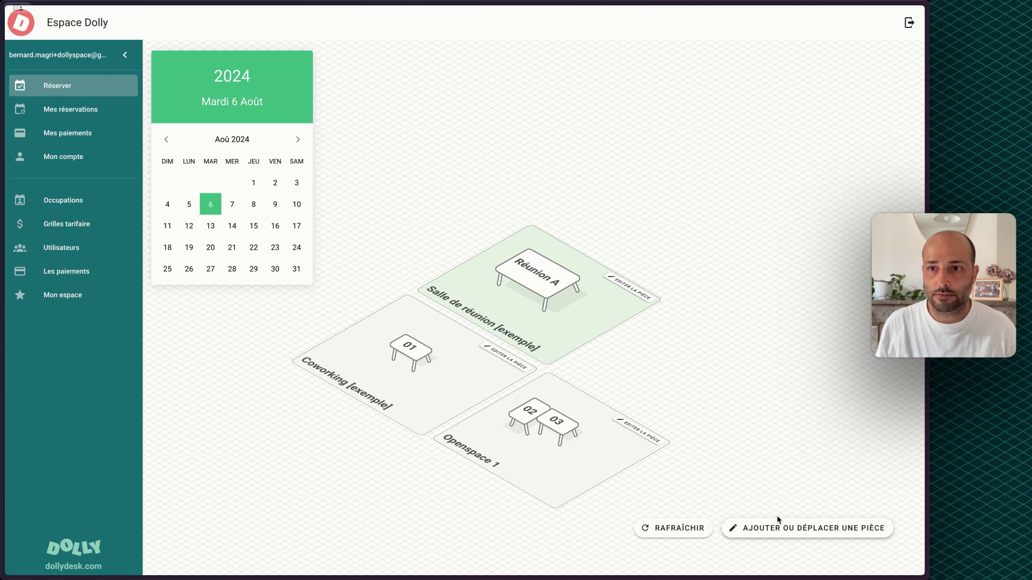
# Step: Add a new room to the floor plan, enlarge it and place it alongside Salle de réunion [exemple] and Openspace 1
pyautogui.click(782, 528)
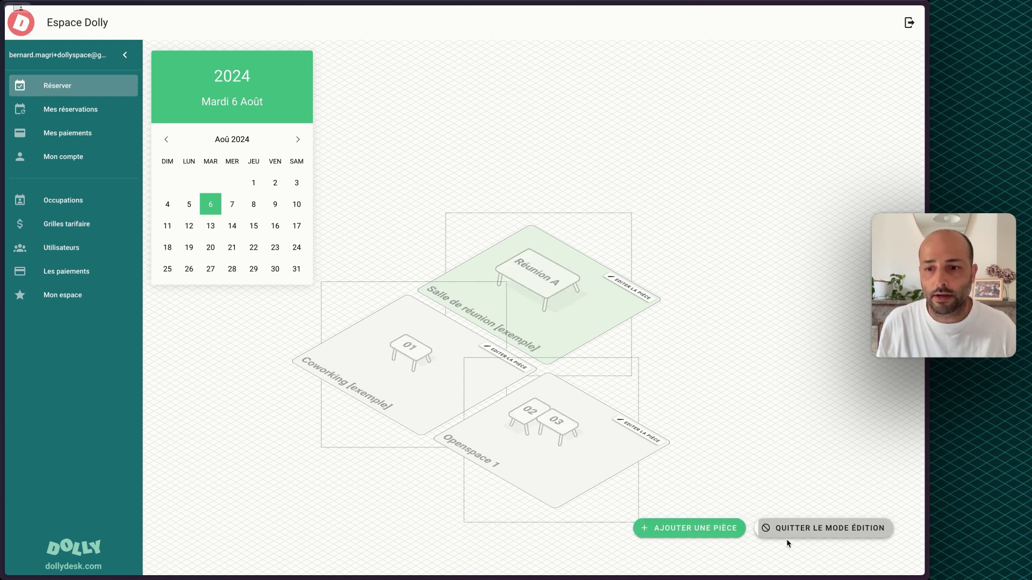
pyautogui.click(666, 531)
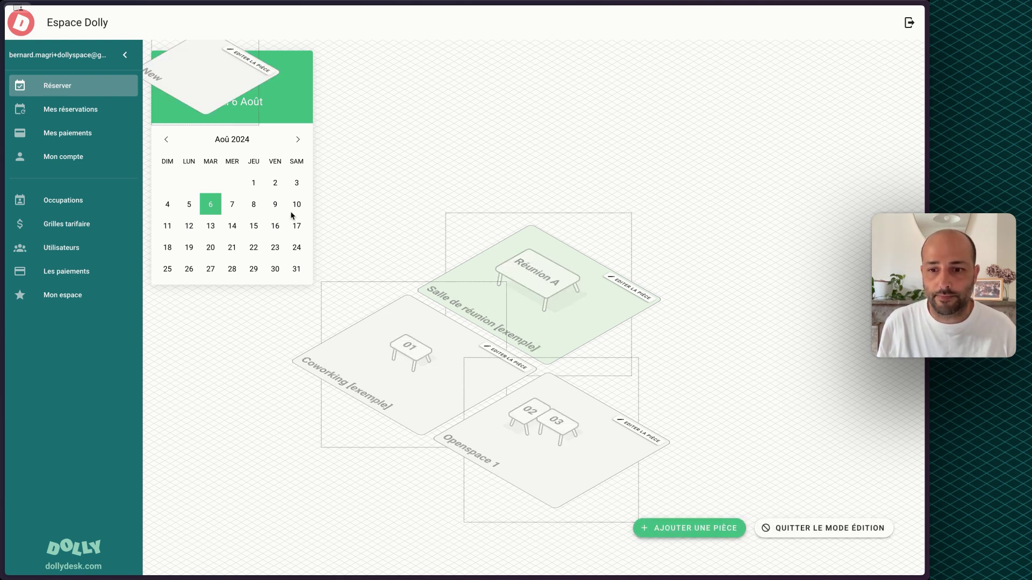
pyautogui.moveTo(199, 71); pyautogui.dragTo(688, 344)
pyautogui.moveTo(668, 342); pyautogui.dragTo(667, 342)
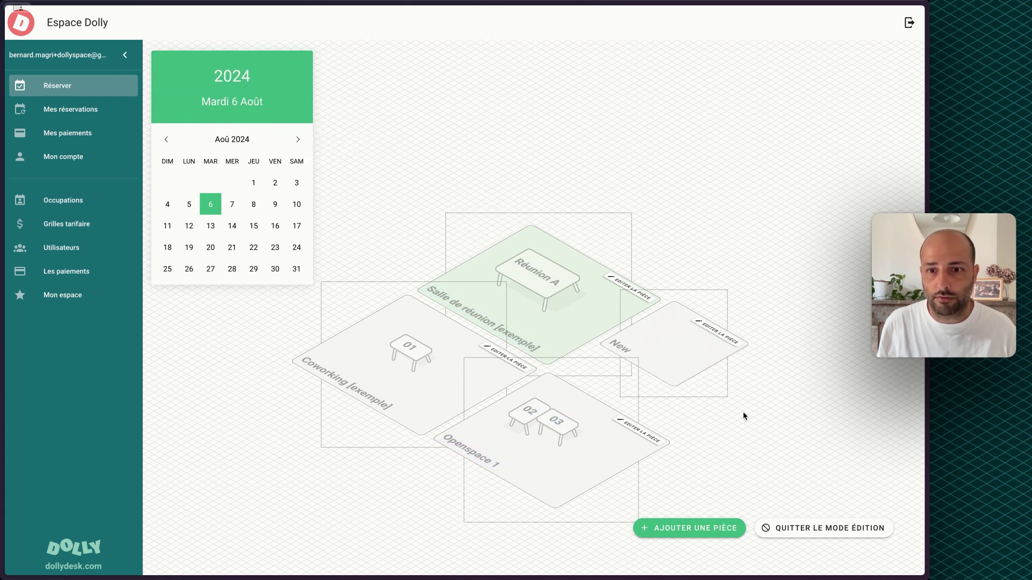
pyautogui.moveTo(725, 401); pyautogui.dragTo(898, 461)
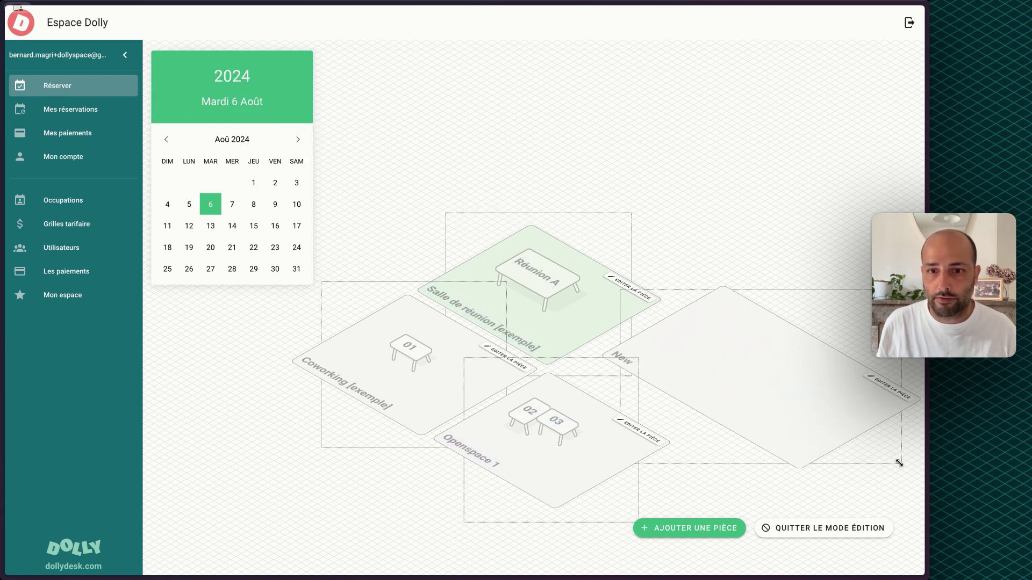
pyautogui.moveTo(798, 417); pyautogui.dragTo(776, 420)
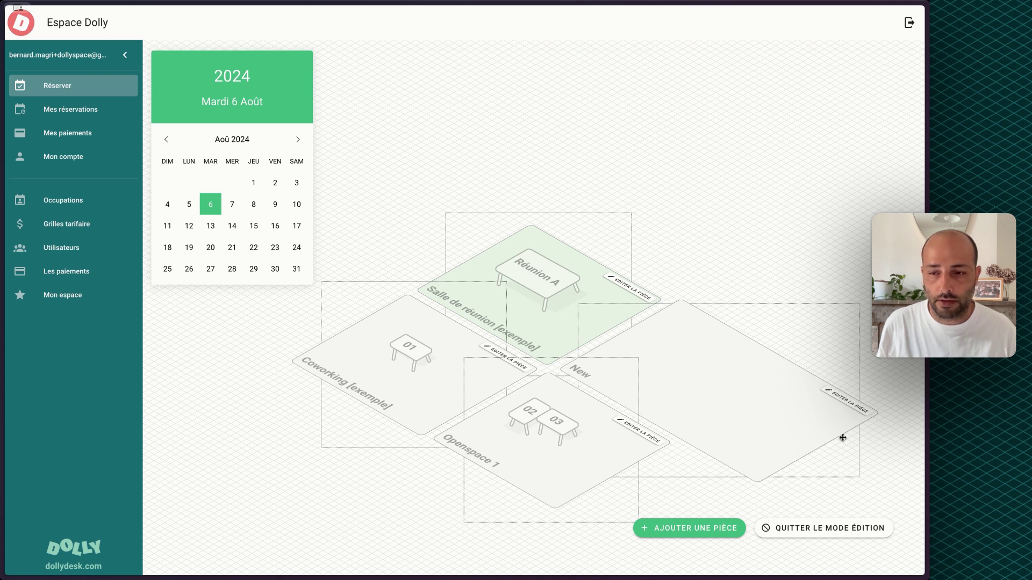
# Step: Rename the new room as Salle 12 personnes, set its type to Salle de réunion and close its settings
pyautogui.click(846, 402)
pyautogui.click(779, 362)
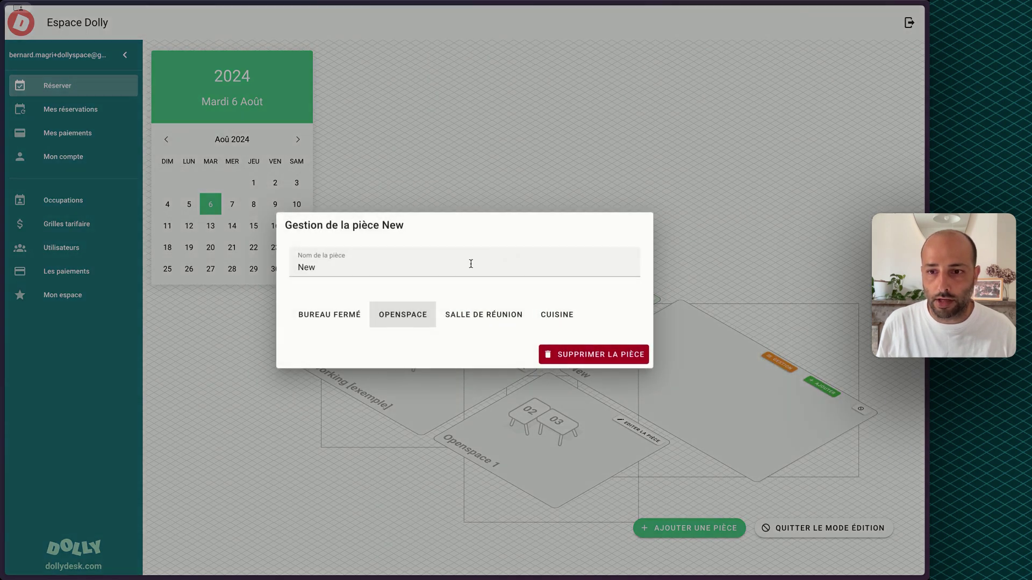
pyautogui.doubleClick(354, 264)
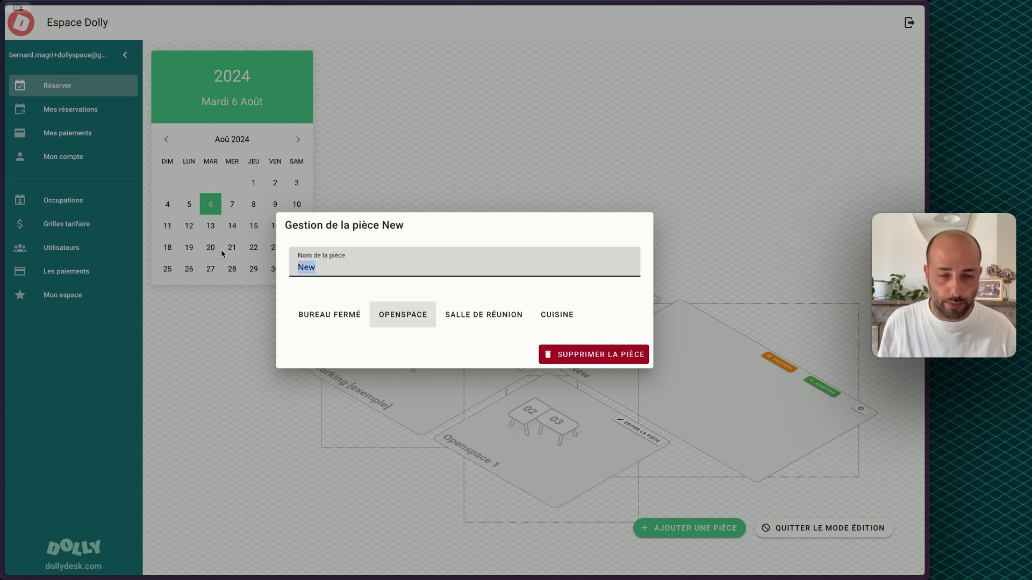
pyautogui.write('Salle 12 personnes')
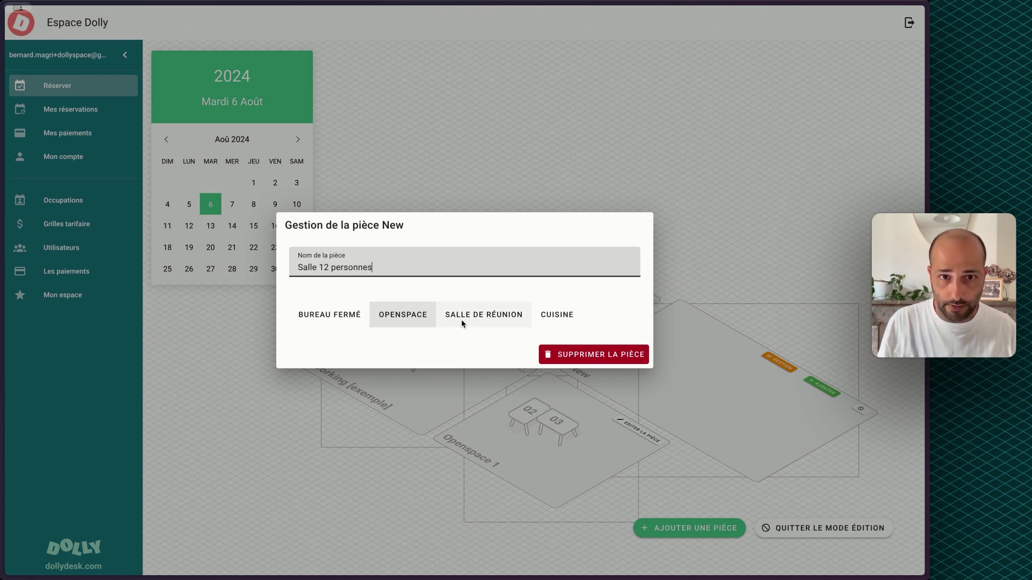
pyautogui.click(475, 317)
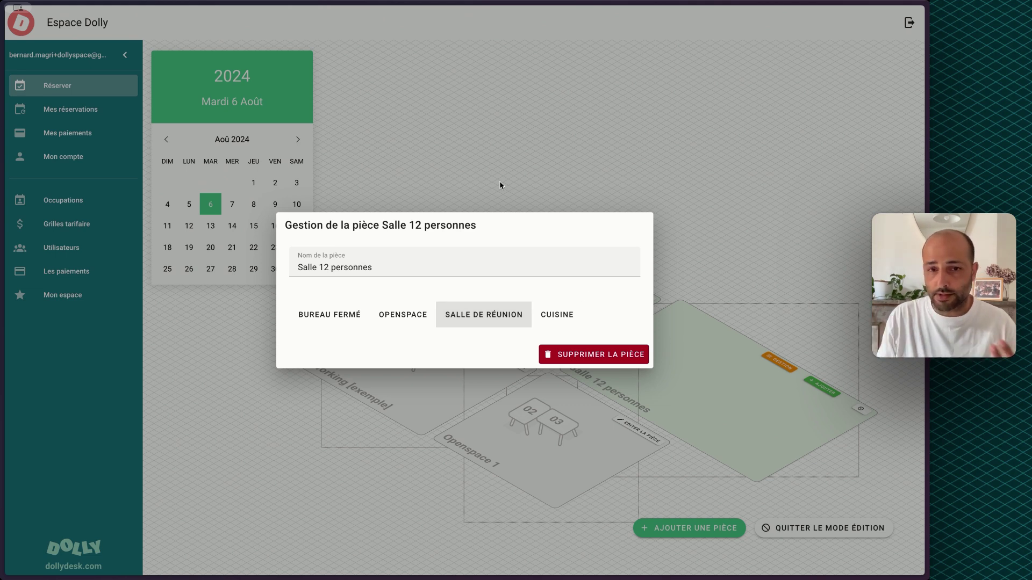
pyautogui.click(611, 193)
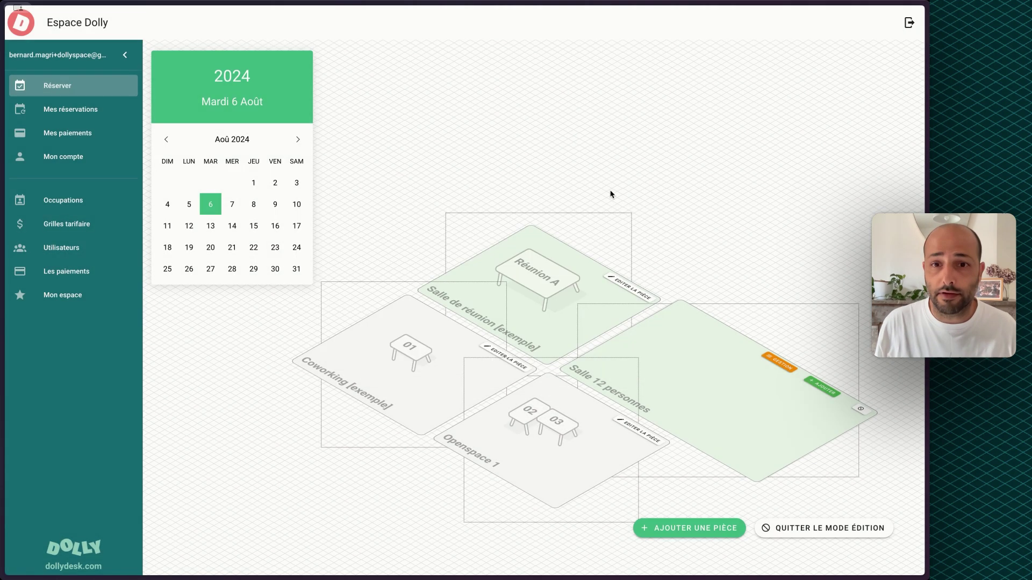
# Step: Add a piece of furniture in the middle of Salle 12 personnes with the Table de réunion style and reference B
pyautogui.click(820, 389)
pyautogui.moveTo(607, 325); pyautogui.dragTo(709, 377)
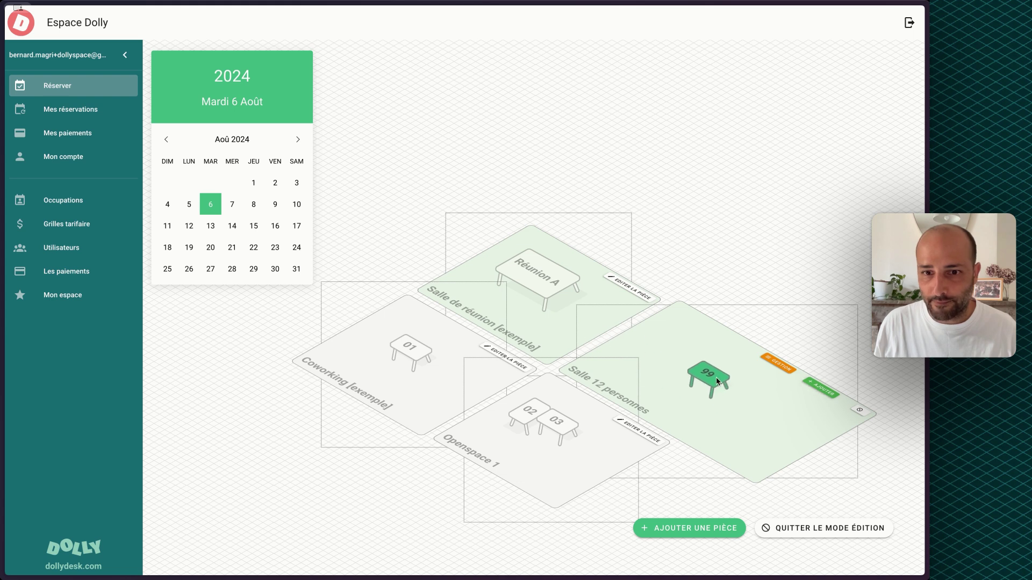
pyautogui.click(718, 417)
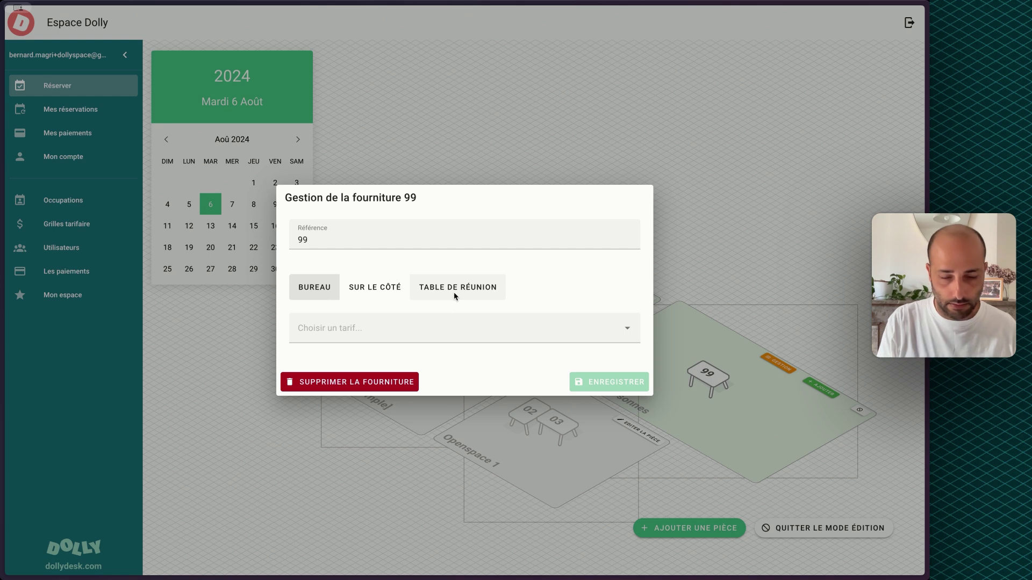
pyautogui.click(454, 292)
pyautogui.write('B')
# Step: Assign the Salle de réunion rate to table B and save the furniture settings
pyautogui.click(410, 324)
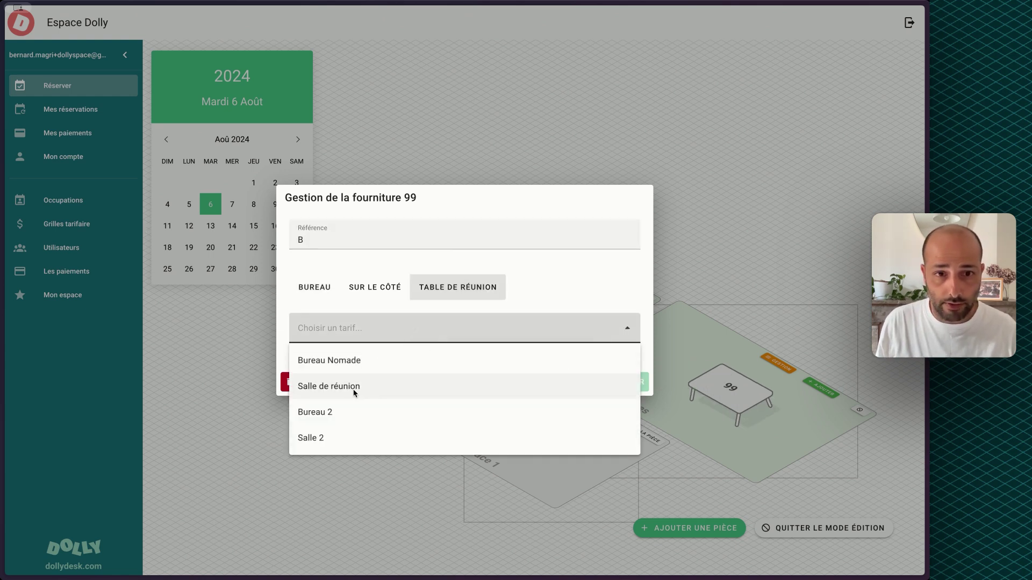
pyautogui.click(353, 388)
pyautogui.click(632, 378)
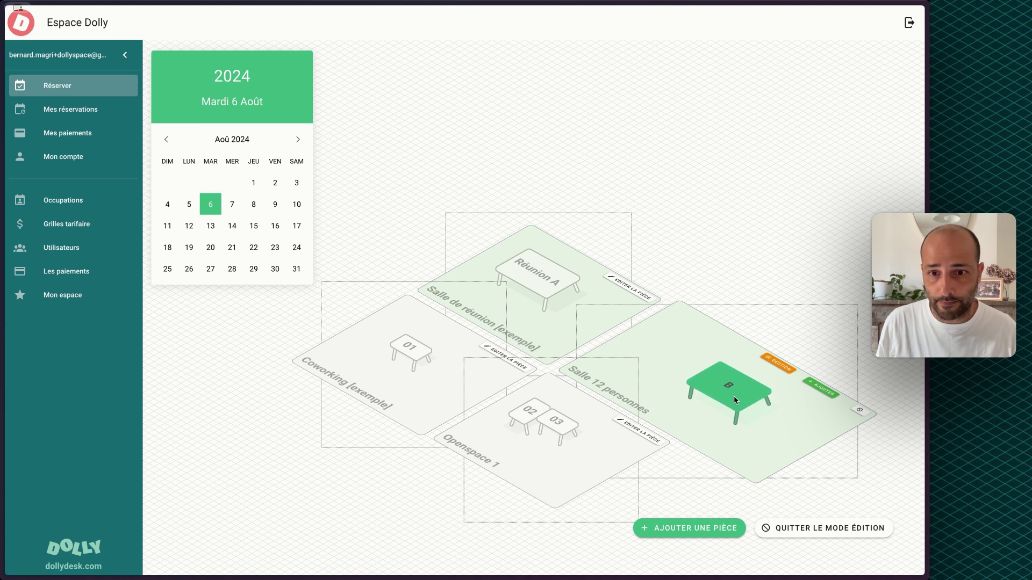